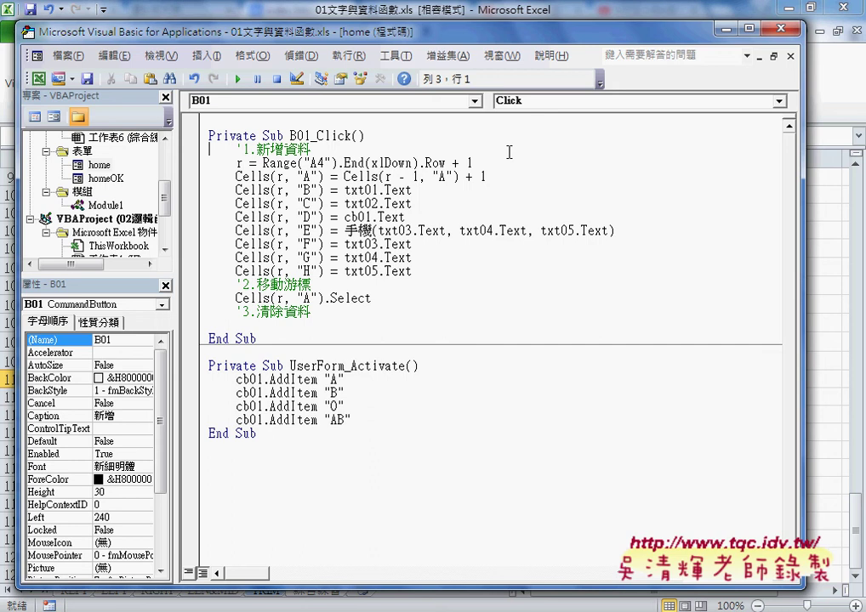
# Write txt01.Text = "" on the empty line under the '3.清除資料 comment.
pyautogui.click(348, 325)
pyautogui.moveTo(412, 189)
pyautogui.mouseDown()
pyautogui.moveTo(344, 190)
pyautogui.moveTo(285, 330)
pyautogui.mouseUp()
pyautogui.write('txt01.Text')
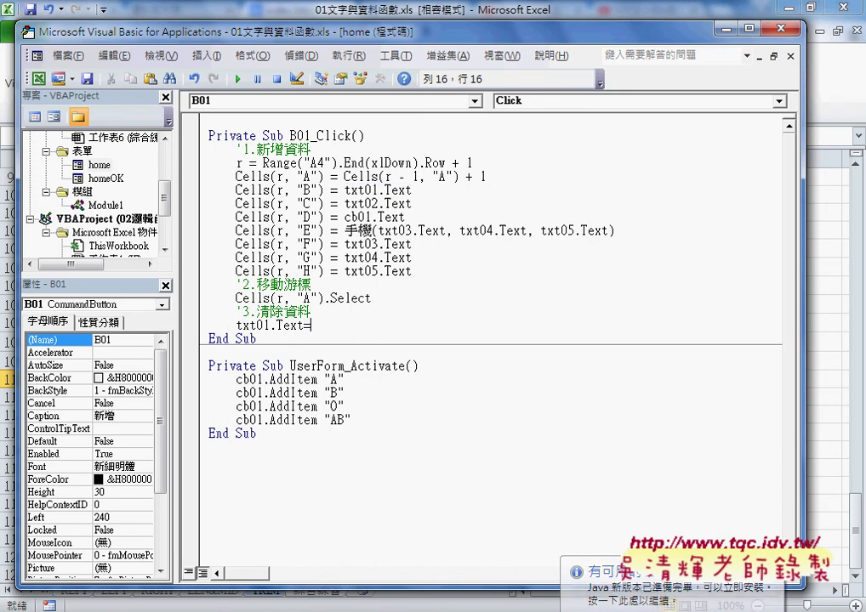
pyautogui.write('=""')
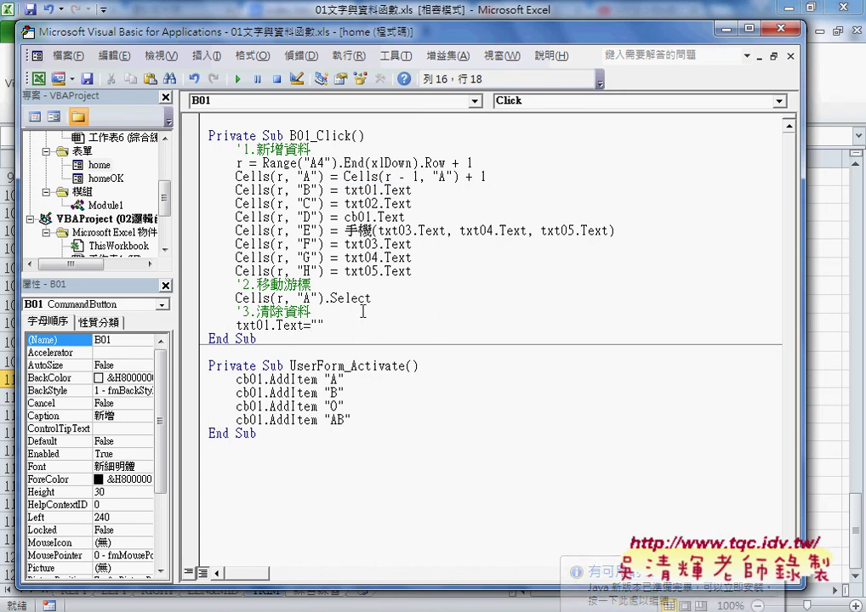
# Duplicate the txt01 clearing statement into four more lines below it.
pyautogui.moveTo(384, 329); pyautogui.dragTo(237, 328)
pyautogui.hotkey('ctrl', 'c')
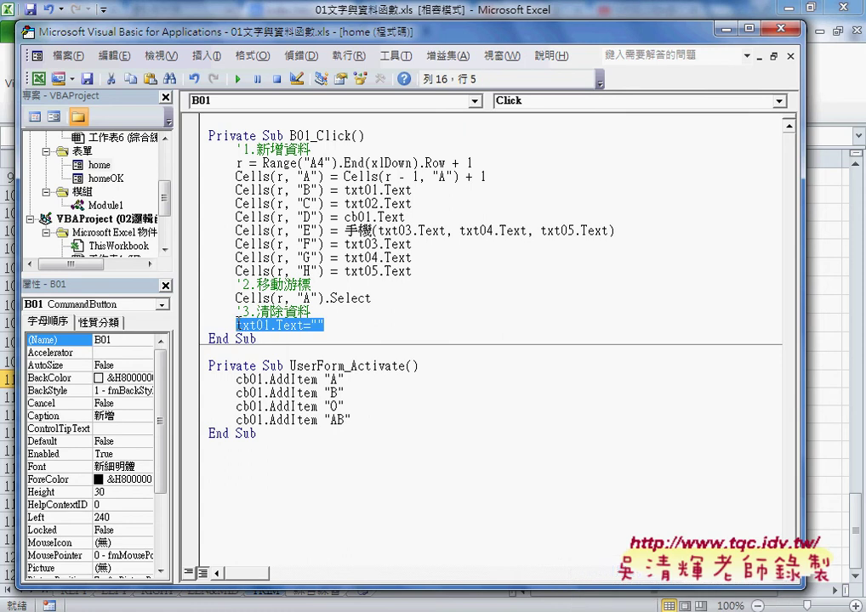
pyautogui.click(357, 328)
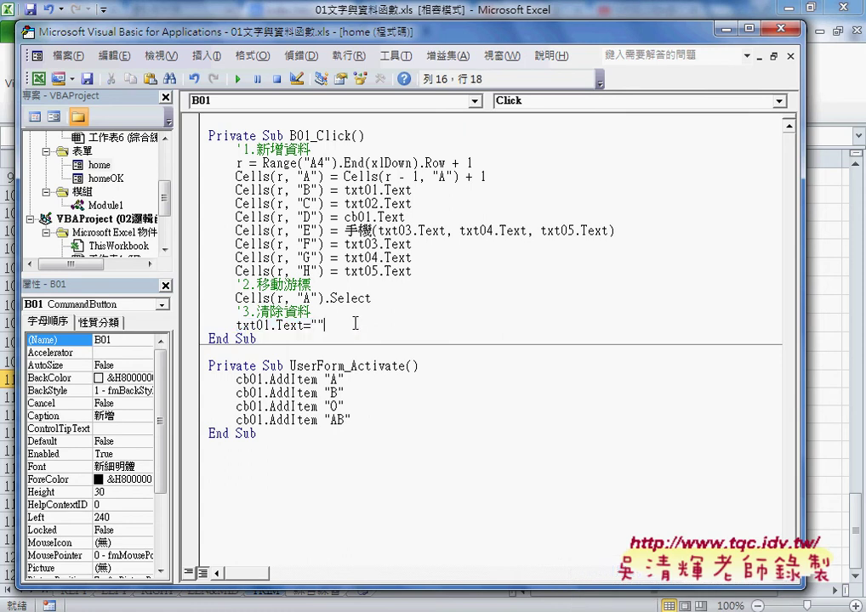
pyautogui.press('Return')
pyautogui.hotkey('ctrl', 'v')
pyautogui.press('Return')
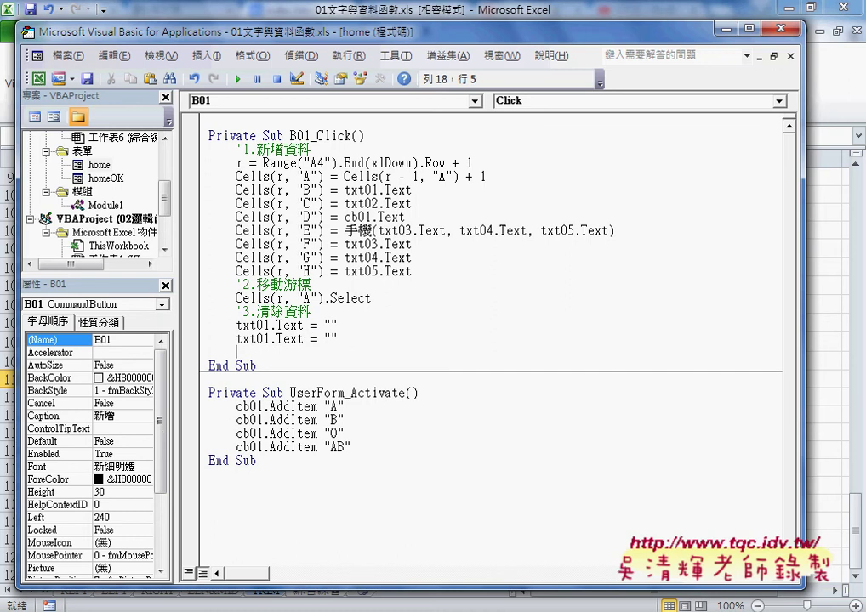
pyautogui.hotkey('ctrl', 'v')
pyautogui.hotkey('ctrl', 'v')
pyautogui.press('Return')
pyautogui.press('Return')
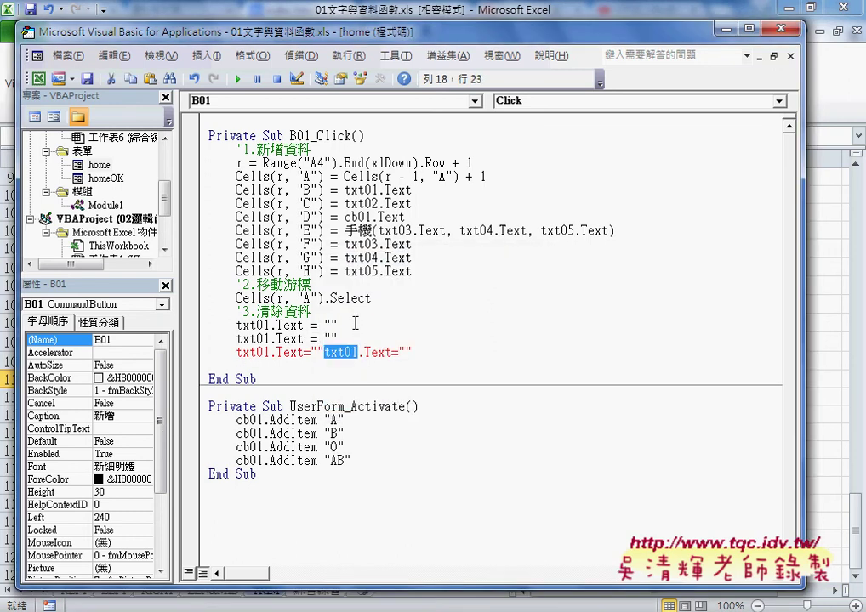
pyautogui.press('Delete')
pyautogui.press('Delete')
pyautogui.press('Delete')
pyautogui.press('Delete')
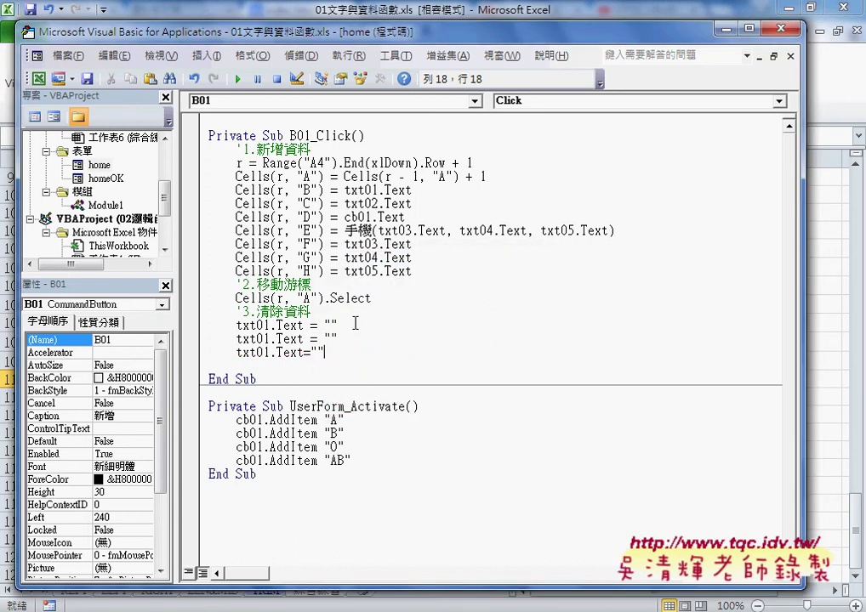
pyautogui.press('Return')
pyautogui.hotkey('ctrl', 'v')
pyautogui.press('Return')
pyautogui.hotkey('ctrl', 'v')
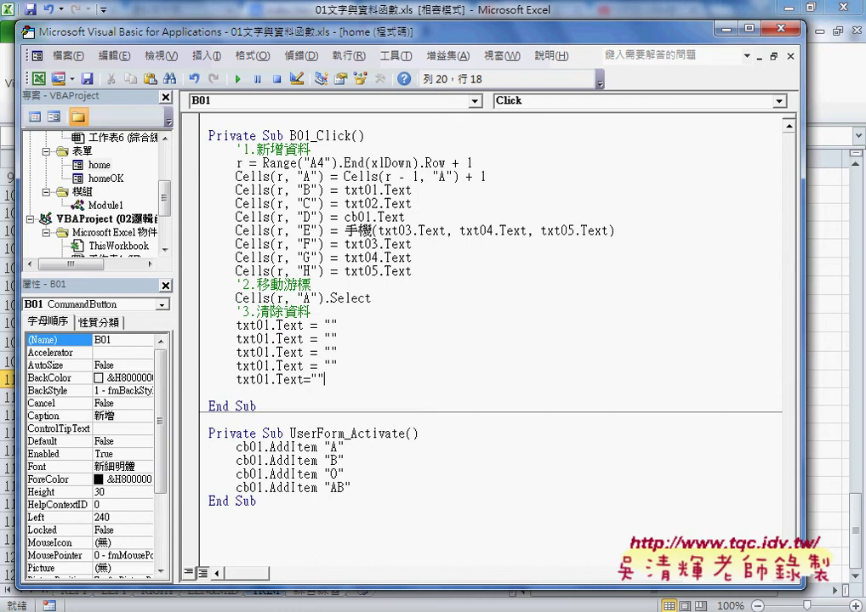
# Renumber the copied lines to txt02, txt03 and txt04, and prepare the fifth for txt05.
pyautogui.press('Up')
pyautogui.press('Up')
pyautogui.press('Up')
pyautogui.click(278, 338)
pyautogui.press('Left')
pyautogui.press('BackSpace')
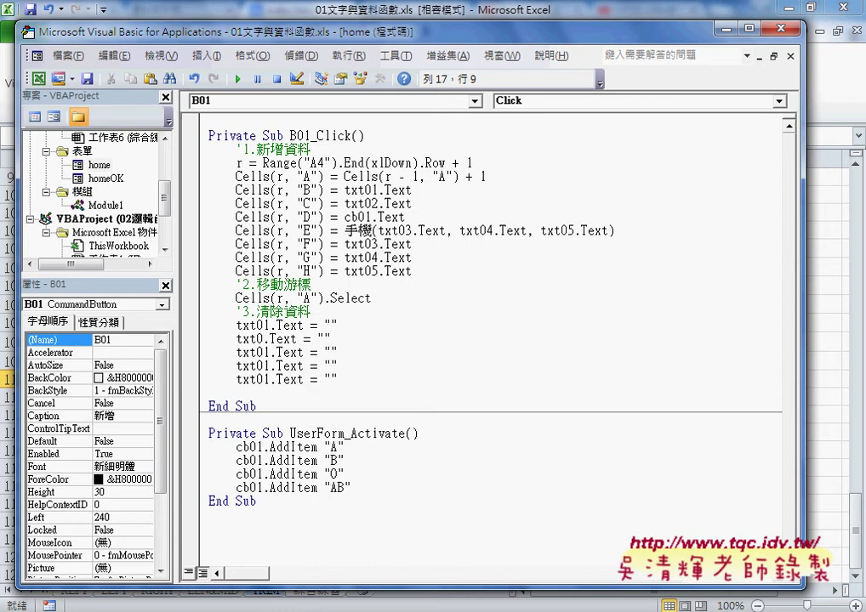
pyautogui.write('2')
pyautogui.press('Down')
pyautogui.press('BackSpace')
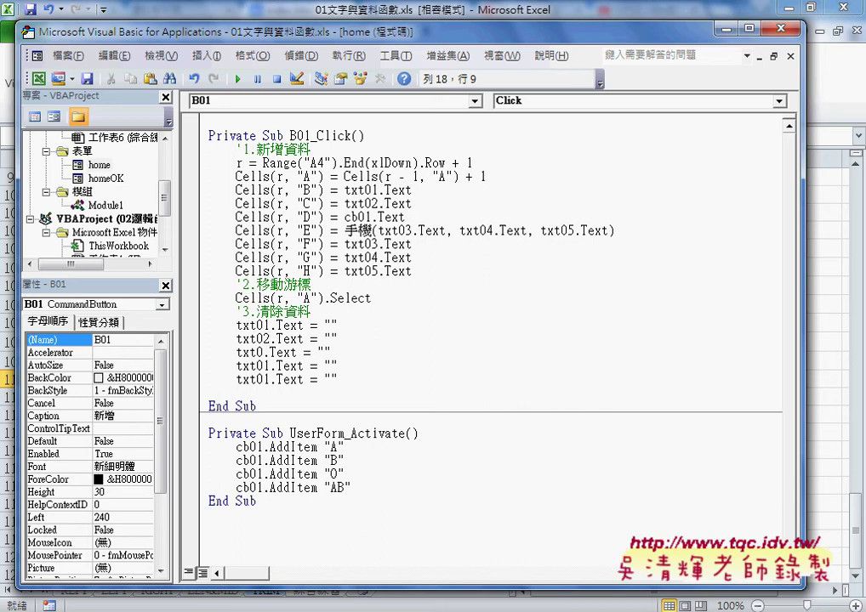
pyautogui.write('3')
pyautogui.press('Down')
pyautogui.press('BackSpace')
pyautogui.write('4')
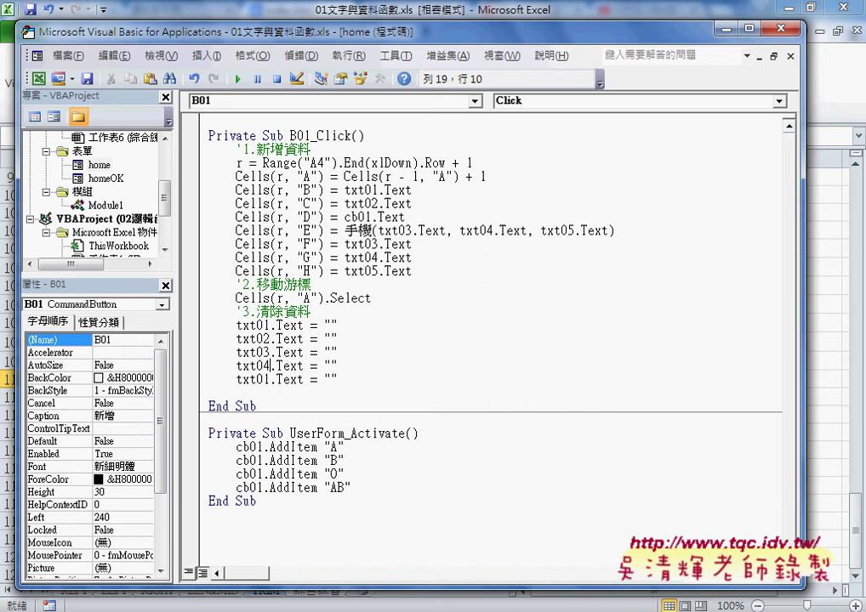
pyautogui.press('Down')
pyautogui.press('BackSpace')
# Finish the txt05 line, add cb01.Text = "" before End Sub, and select the new code block.
pyautogui.write('5')
pyautogui.moveTo(405, 217); pyautogui.dragTo(344, 218)
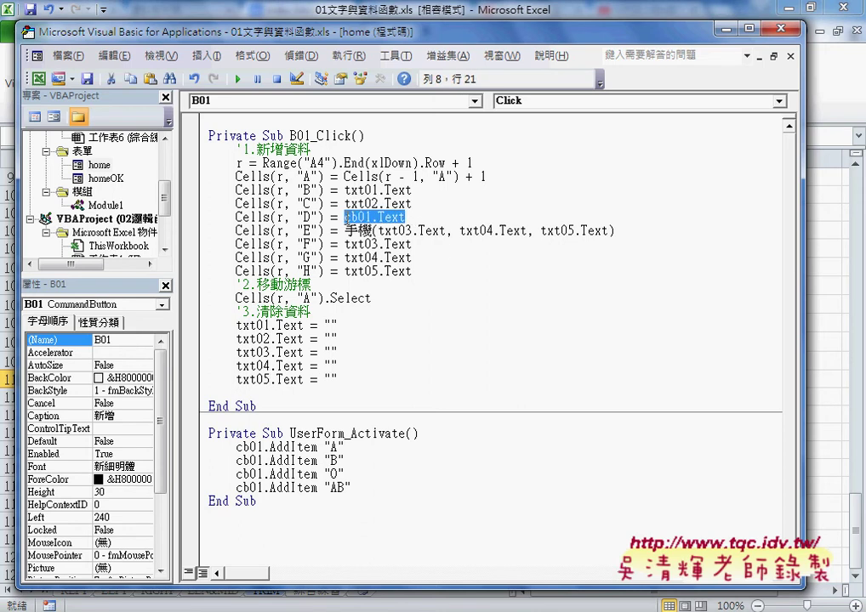
pyautogui.moveTo(276, 178); pyautogui.dragTo(288, 393)
pyautogui.write('=')
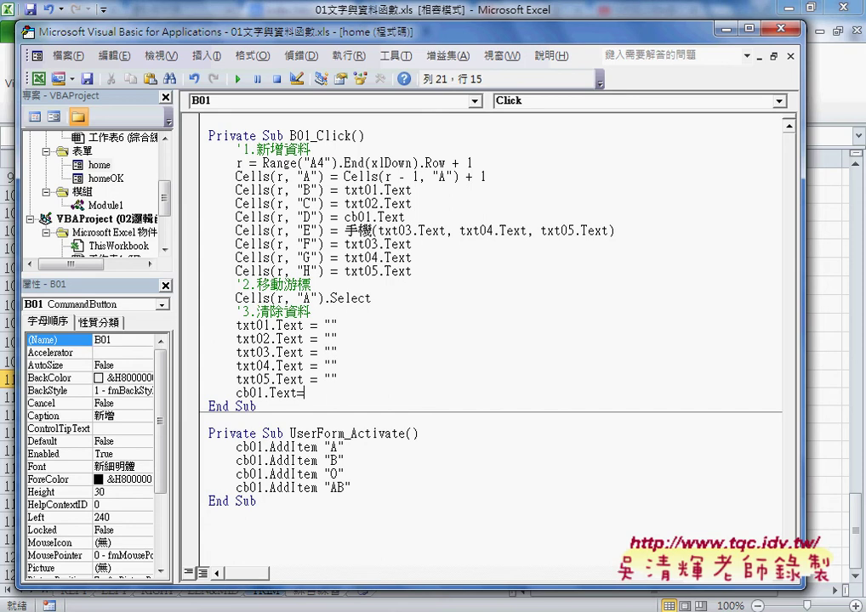
pyautogui.write('""')
pyautogui.click(331, 460)
pyautogui.moveTo(340, 393)
pyautogui.mouseDown()
pyautogui.moveTo(228, 336)
pyautogui.moveTo(208, 281)
pyautogui.mouseUp()
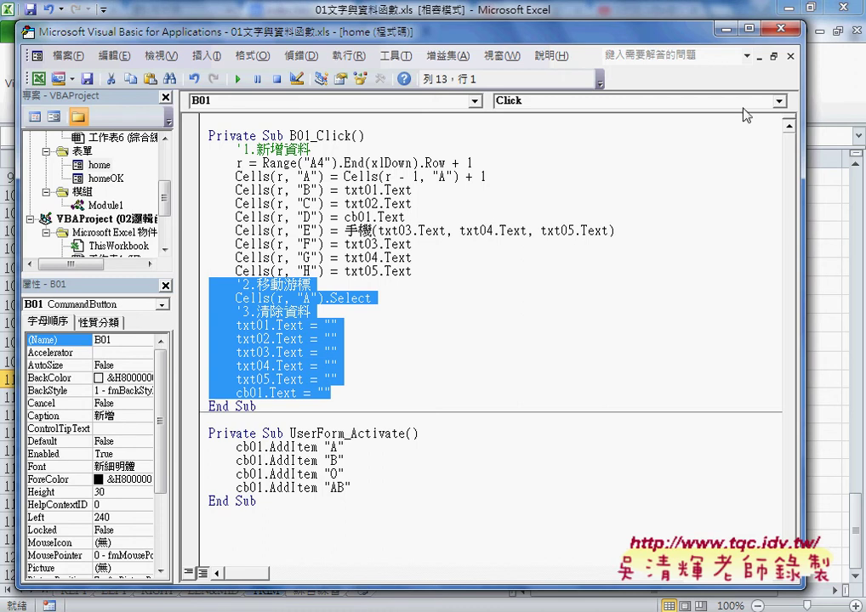
# Close the VBA editor and launch the member form with the 啟動表單 button.
pyautogui.click(772, 28)
pyautogui.click(715, 283)
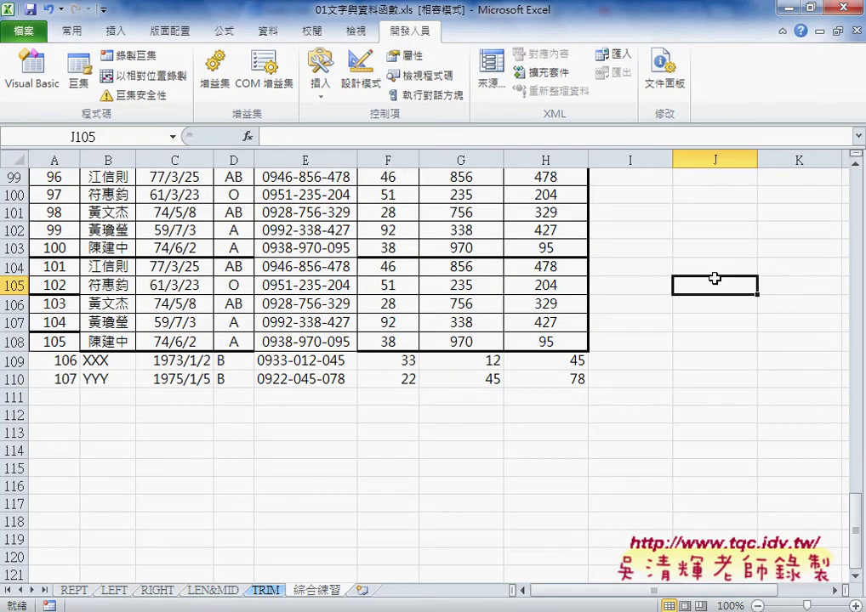
pyautogui.moveTo(855, 513)
pyautogui.mouseDown()
pyautogui.moveTo(862, 322)
pyautogui.moveTo(855, 187)
pyautogui.mouseUp()
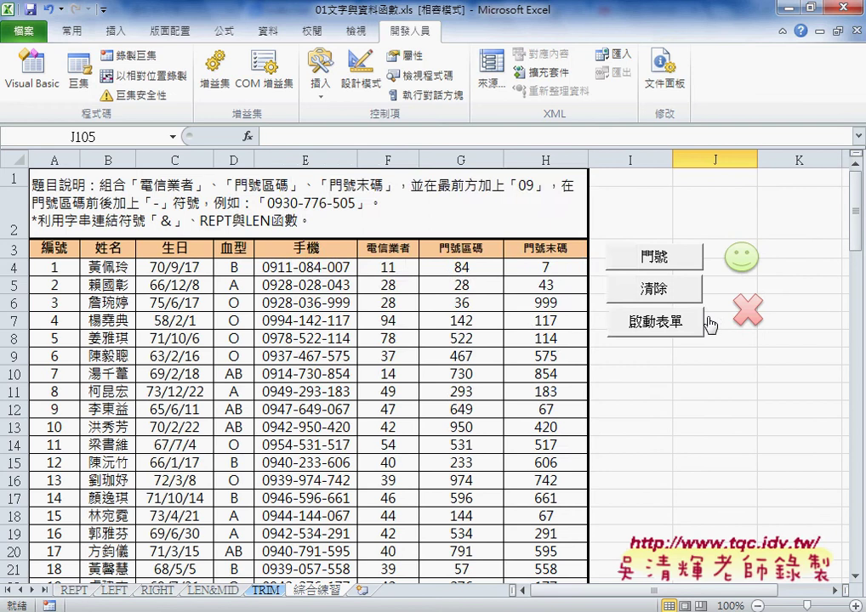
pyautogui.click(655, 323)
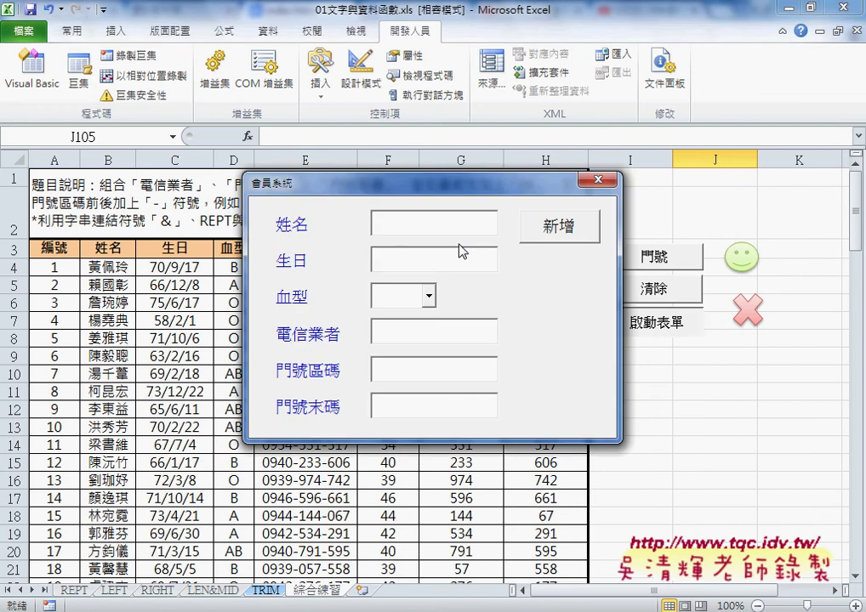
# Enter a test name, birthday 1987/01/02, blood type A and phone parts 55, 36, 14.
pyautogui.write('WWW')
pyautogui.click(434, 259)
pyautogui.write('189')
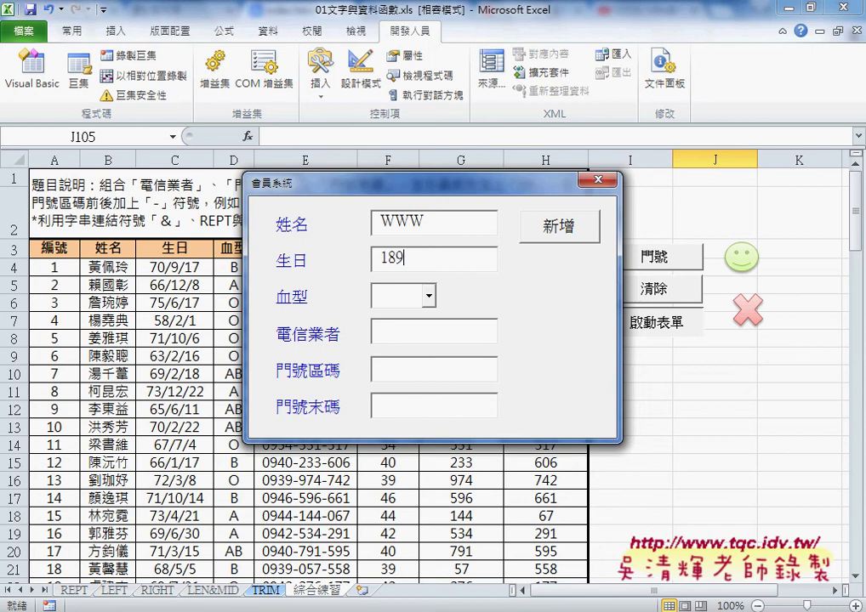
pyautogui.write('/')
pyautogui.press('BackSpace')
pyautogui.press('BackSpace')
pyautogui.press('BackSpace')
pyautogui.write('987')
pyautogui.write('/01/02')
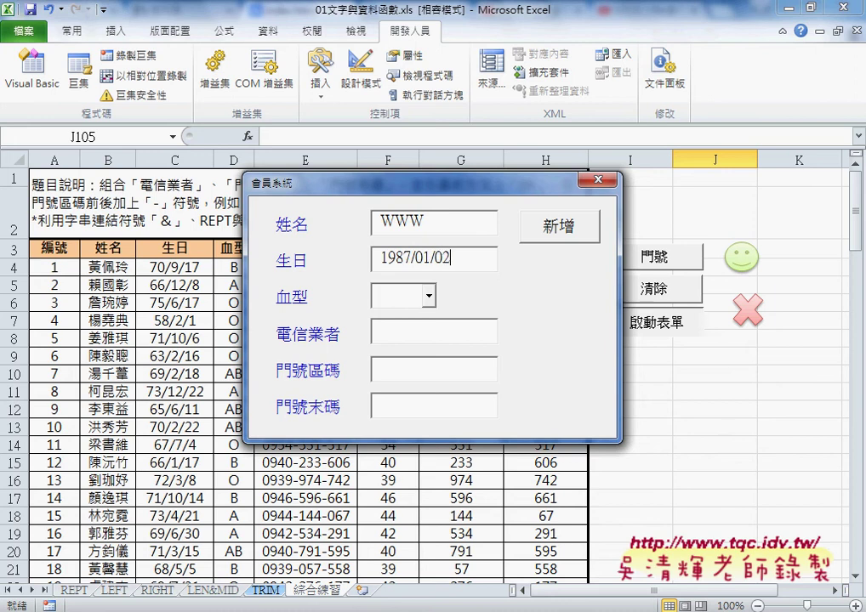
pyautogui.press('Tab')
pyautogui.write('A')
pyautogui.write('55')
pyautogui.write('36')
pyautogui.write('1')
pyautogui.write('4')
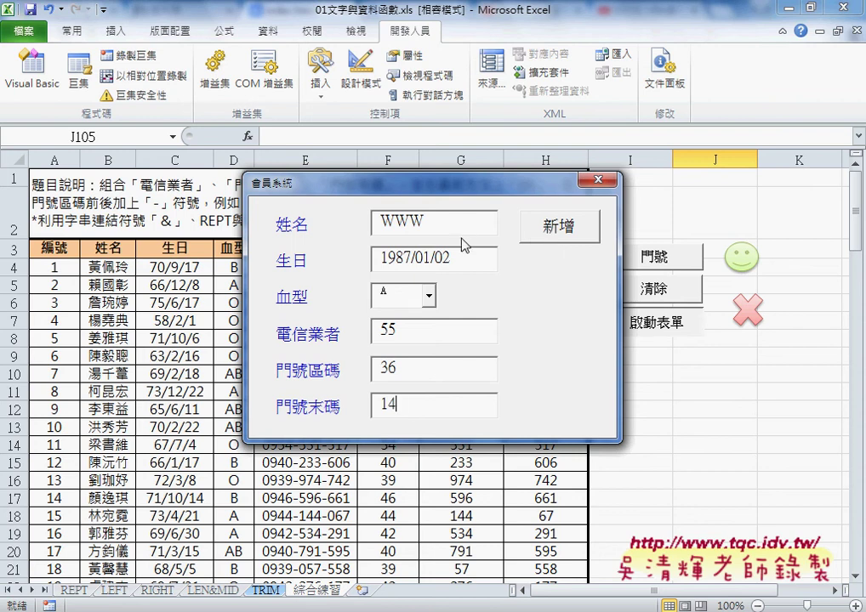
# Submit the member with 新增 to create record 108 in row 111, then close the form.
pyautogui.click(591, 232)
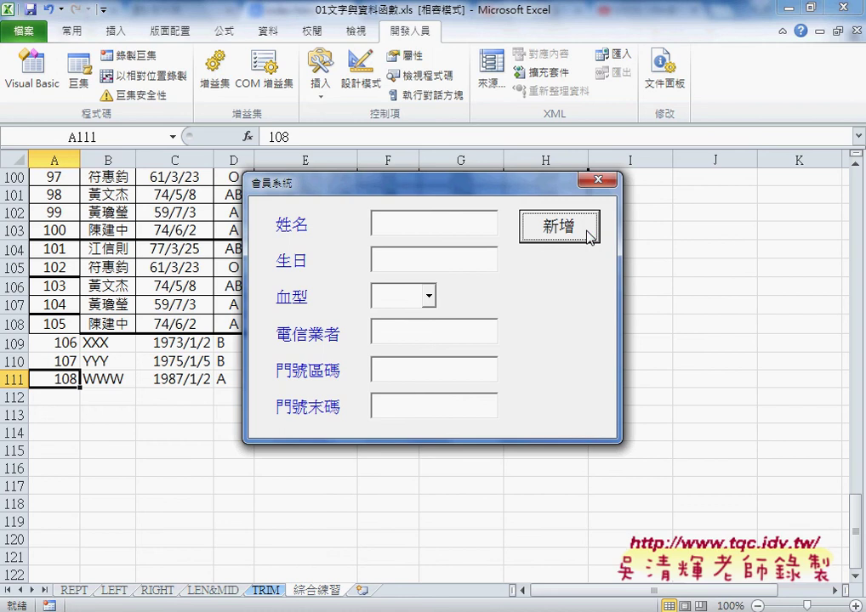
pyautogui.moveTo(525, 182); pyautogui.dragTo(729, 163)
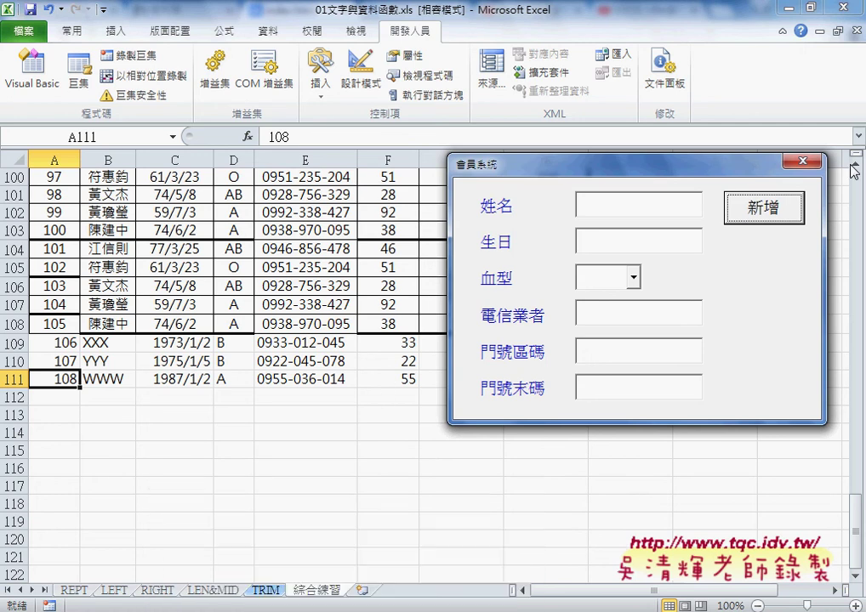
pyautogui.hotkey('alt', 'F4')
# Set a breakpoint on the Cells(r, "A").Select line and return to the Excel worksheet.
pyautogui.click(31, 69)
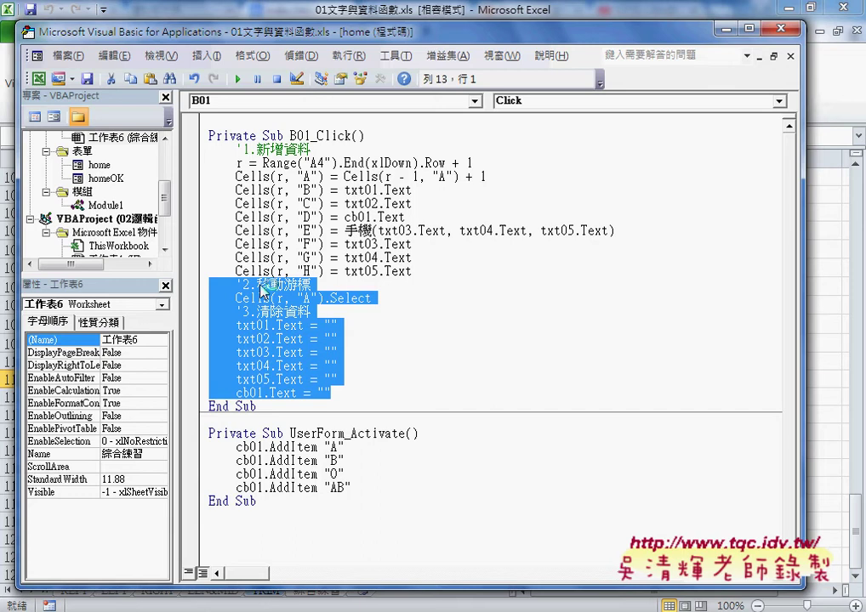
pyautogui.click(190, 298)
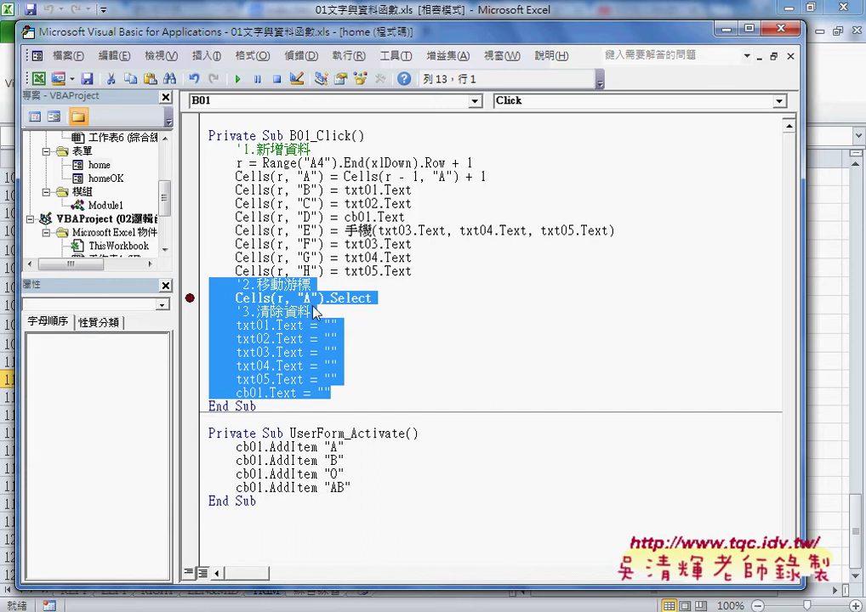
pyautogui.click(368, 298)
pyautogui.moveTo(370, 298); pyautogui.dragTo(216, 298)
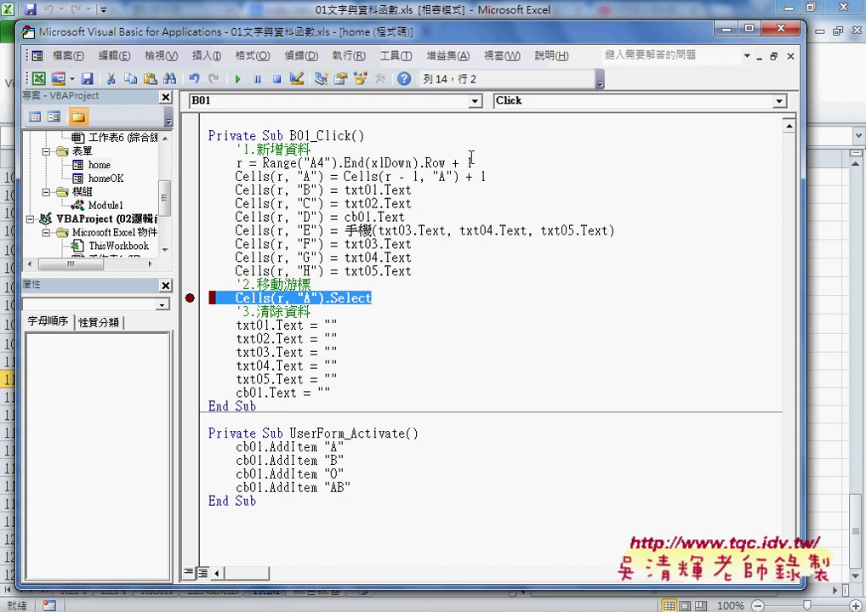
pyautogui.click(619, 16)
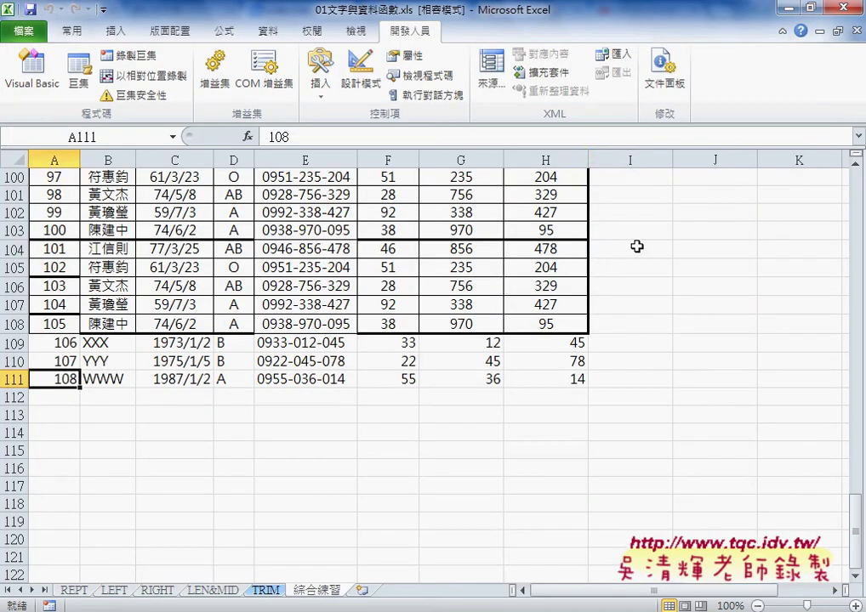
# Scroll to the top of the worksheet and launch the member form with 啟動表單.
pyautogui.click(636, 247)
pyautogui.scroll(8, 637, 247)
pyautogui.scroll(9, 634, 247)
pyautogui.scroll(10, 627, 248)
pyautogui.scroll(6, 627, 249)
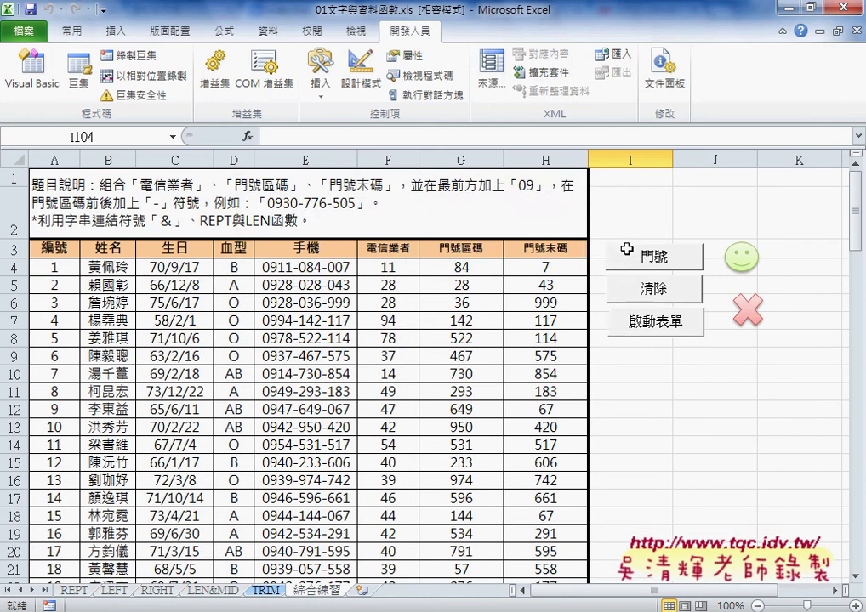
pyautogui.click(629, 328)
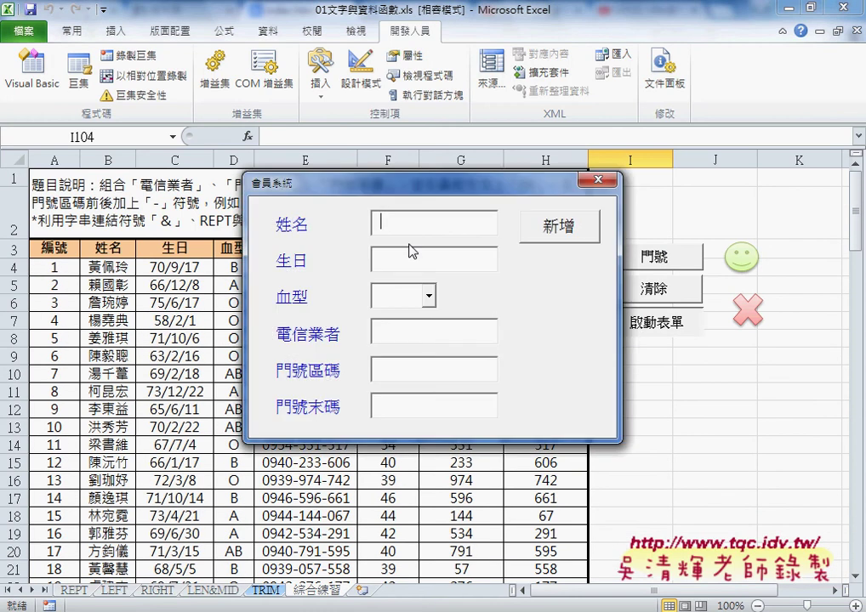
# Enter a test name, birthday 1973/1/01, type B, carrier 11, area code 123, digits 456, and submit.
pyautogui.write('AA')
pyautogui.press('Tab')
pyautogui.write('19737')
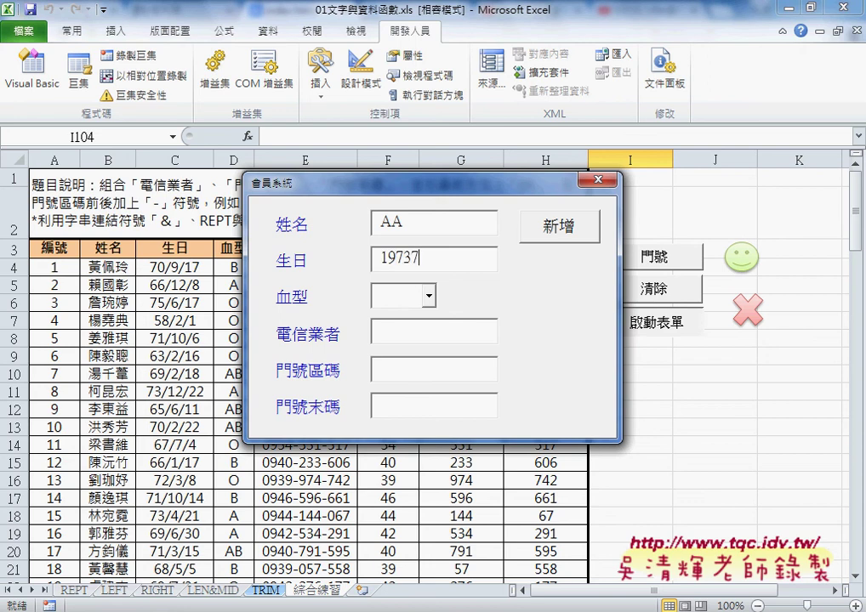
pyautogui.press('BackSpace')
pyautogui.write('/1')
pyautogui.write('/01')
pyautogui.write('B')
pyautogui.write('11')
pyautogui.click(382, 369)
pyautogui.write('123')
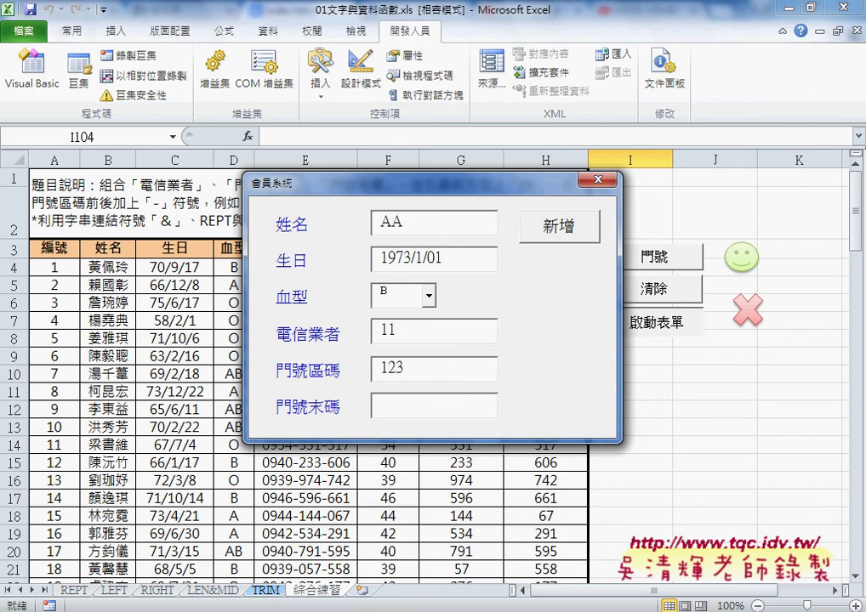
pyautogui.click(383, 406)
pyautogui.write('45')
pyautogui.write('6')
pyautogui.click(558, 226)
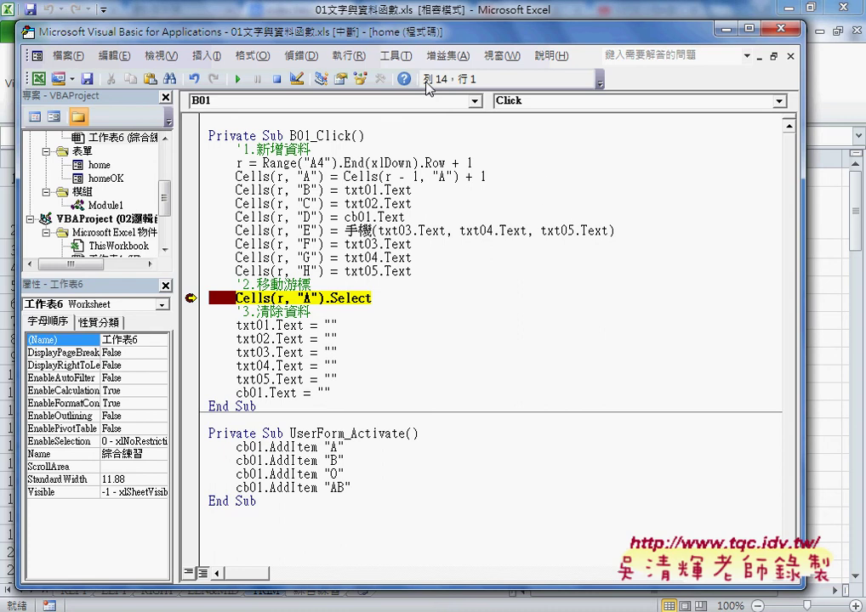
# Move the paused VBA editor aside and open its 偵錯 menu.
pyautogui.moveTo(250, 37)
pyautogui.mouseDown()
pyautogui.moveTo(541, 53)
pyautogui.moveTo(507, 47)
pyautogui.mouseUp()
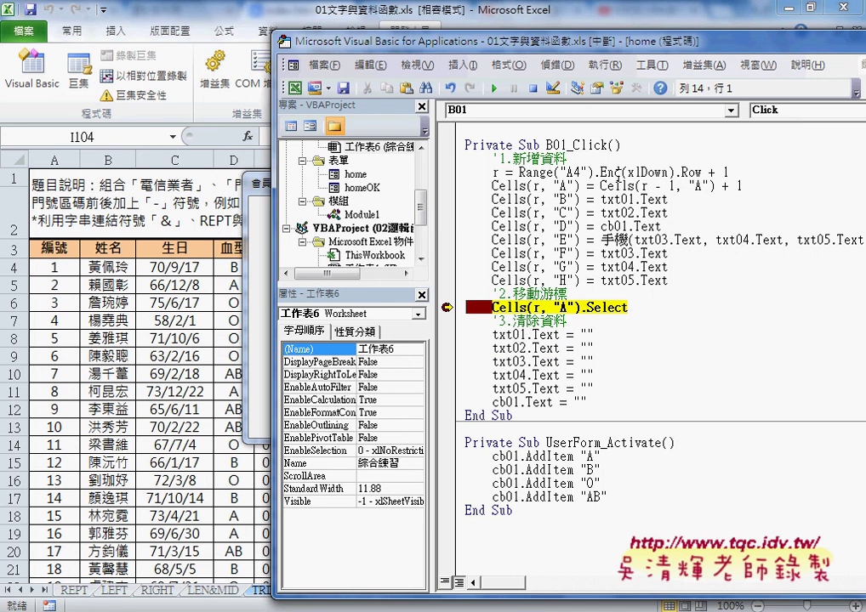
pyautogui.click(561, 65)
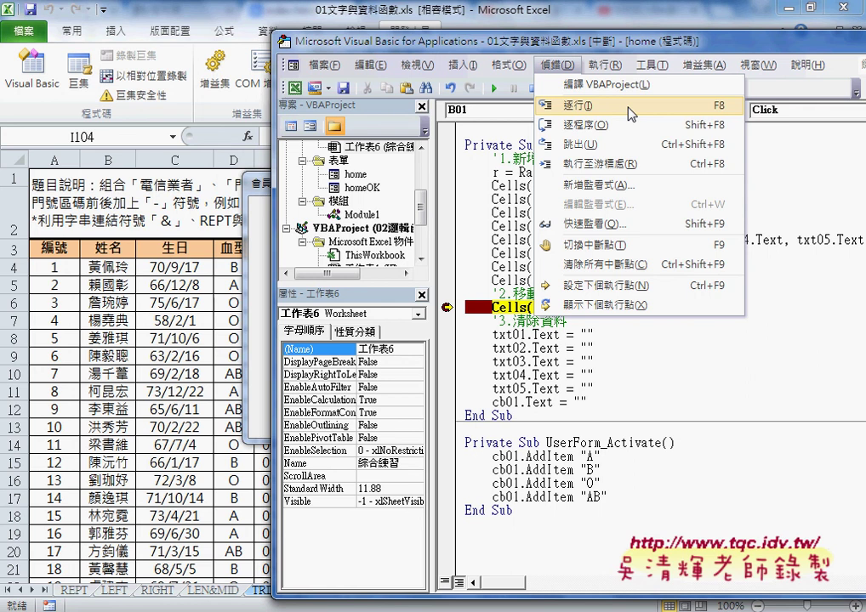
# Step over Cells(r, "A").Select with 逐行 so row 112 is selected, then shift the editor right.
pyautogui.click(604, 305)
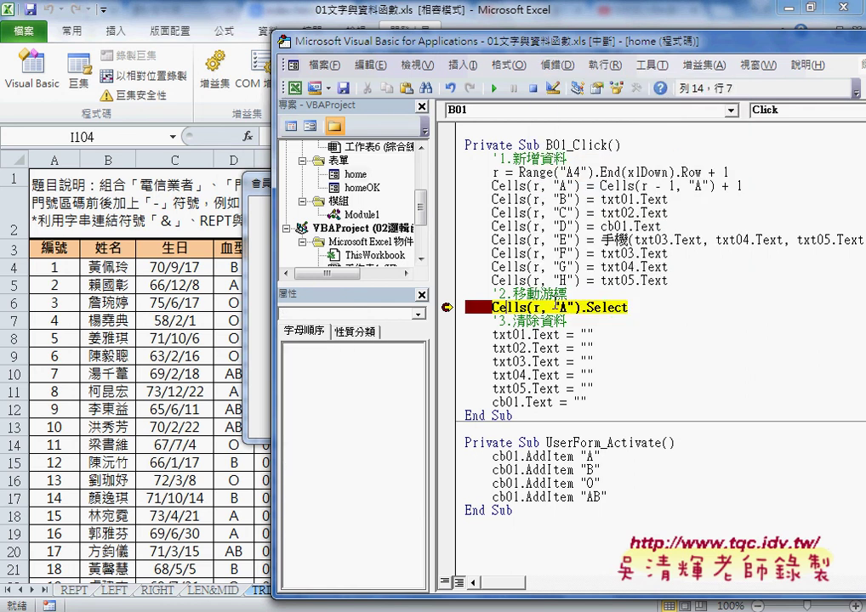
pyautogui.press('F8')
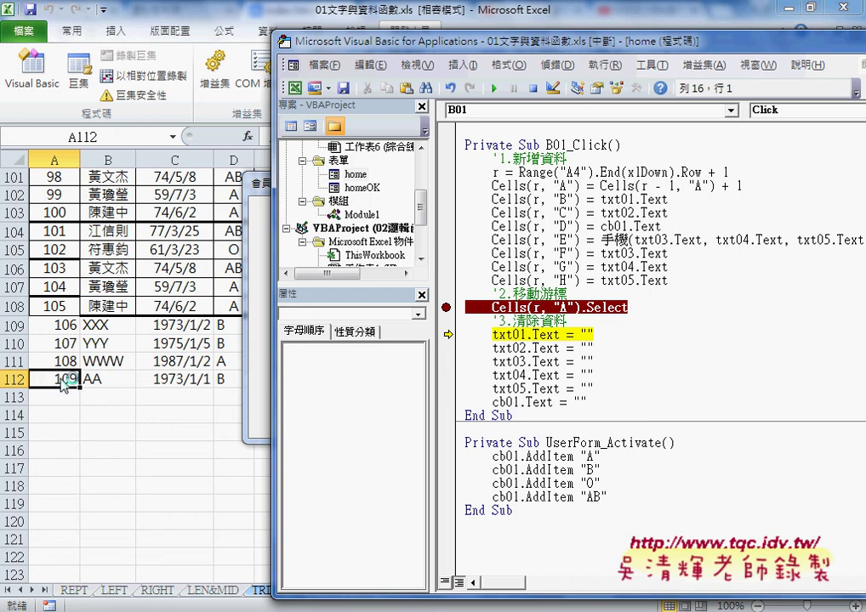
pyautogui.moveTo(480, 42); pyautogui.dragTo(720, 39)
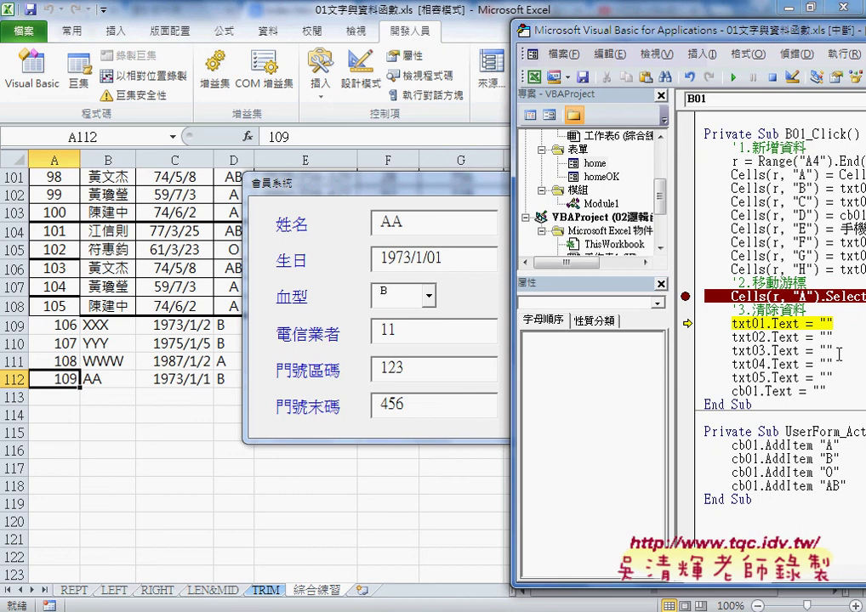
# Step through the six clearing lines to empty every form field, then select the moving-and-clearing code.
pyautogui.press('F8')
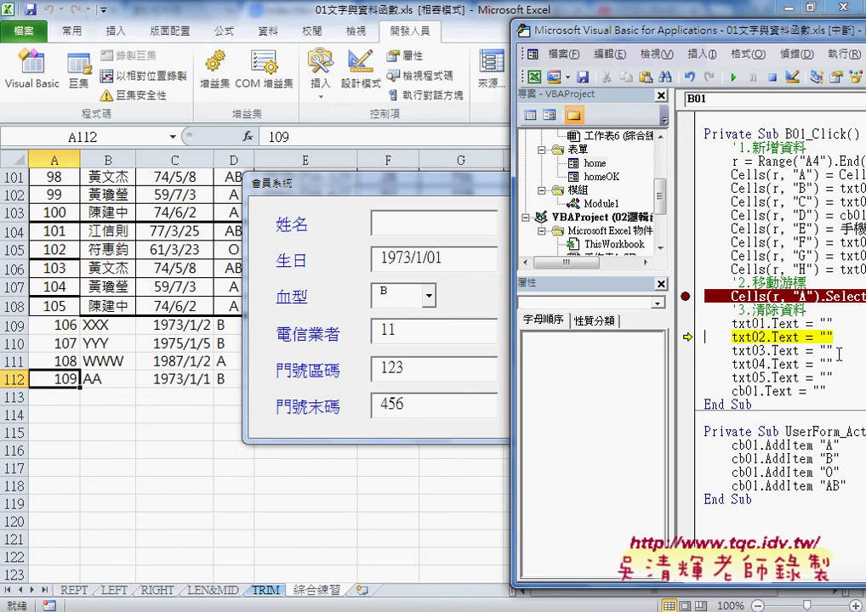
pyautogui.press('F8')
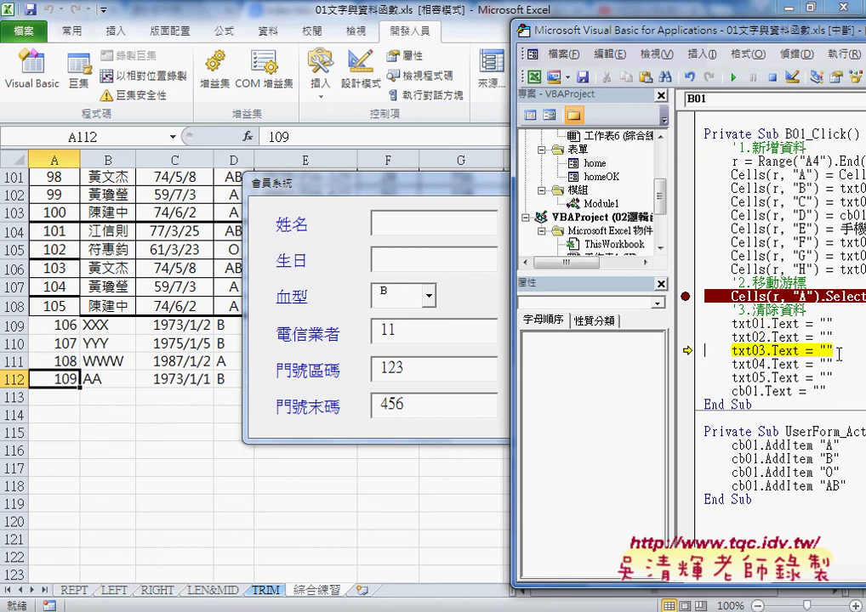
pyautogui.press('F8')
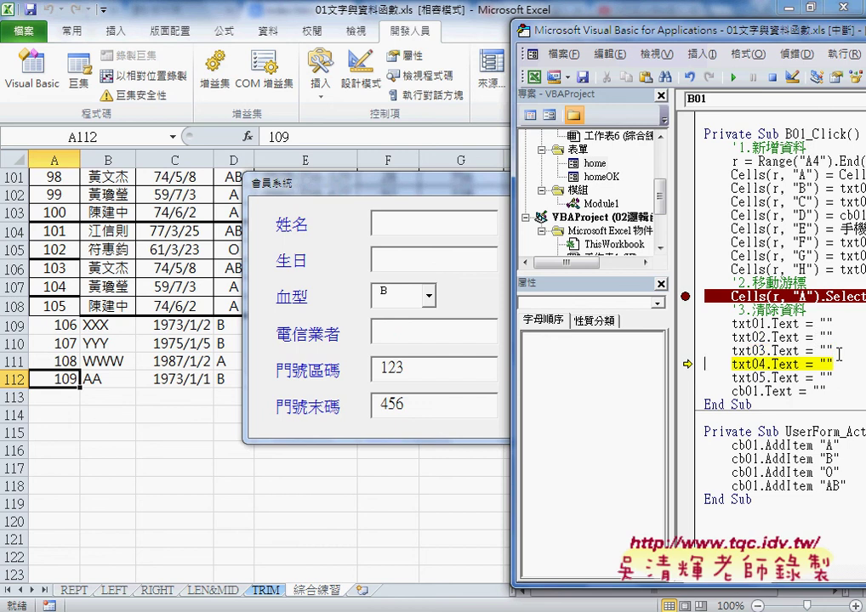
pyautogui.press('F8')
pyautogui.press('F8')
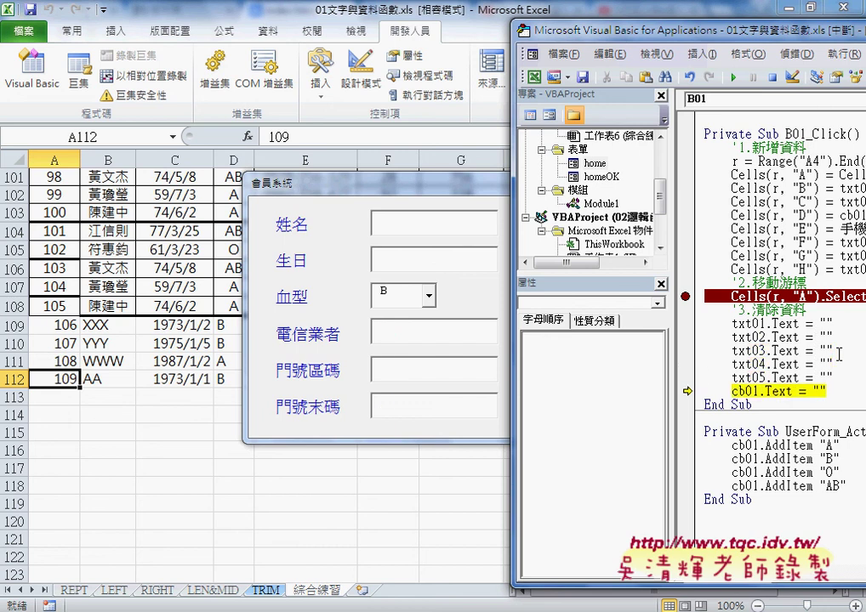
pyautogui.press('F8')
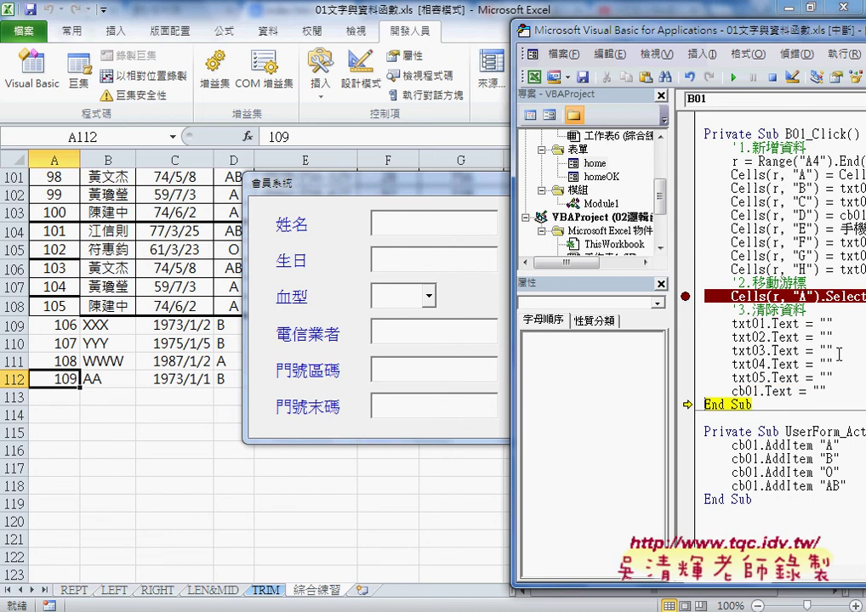
pyautogui.press('F8')
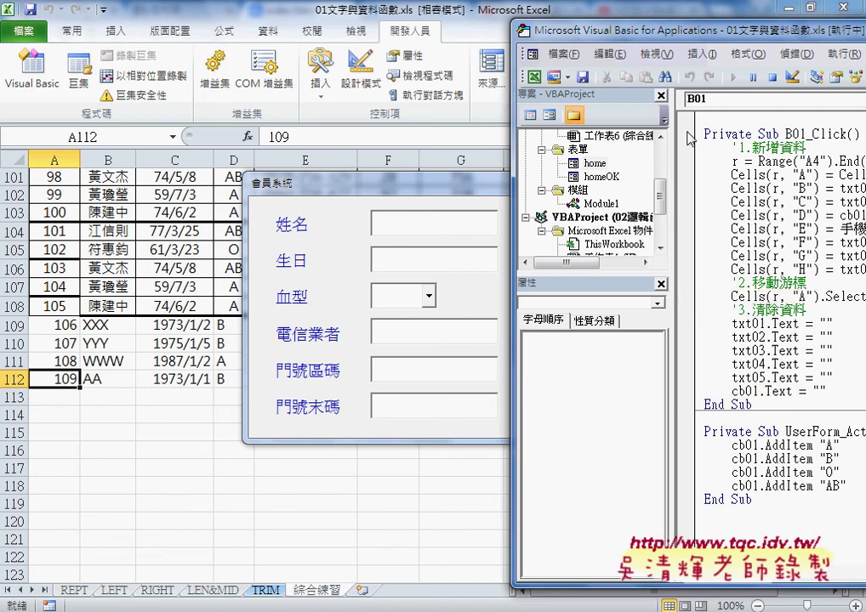
pyautogui.moveTo(671, 34); pyautogui.dragTo(235, 25)
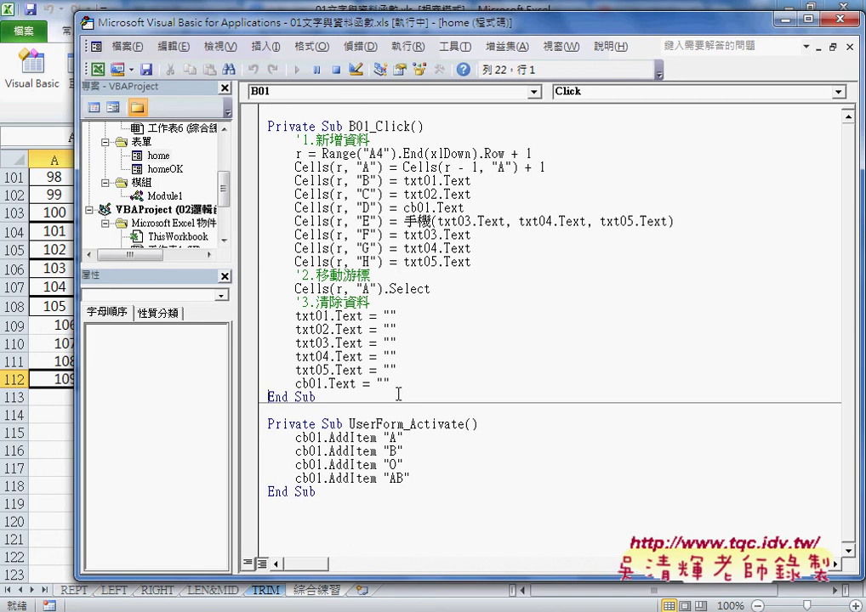
pyautogui.moveTo(447, 387); pyautogui.dragTo(266, 278)
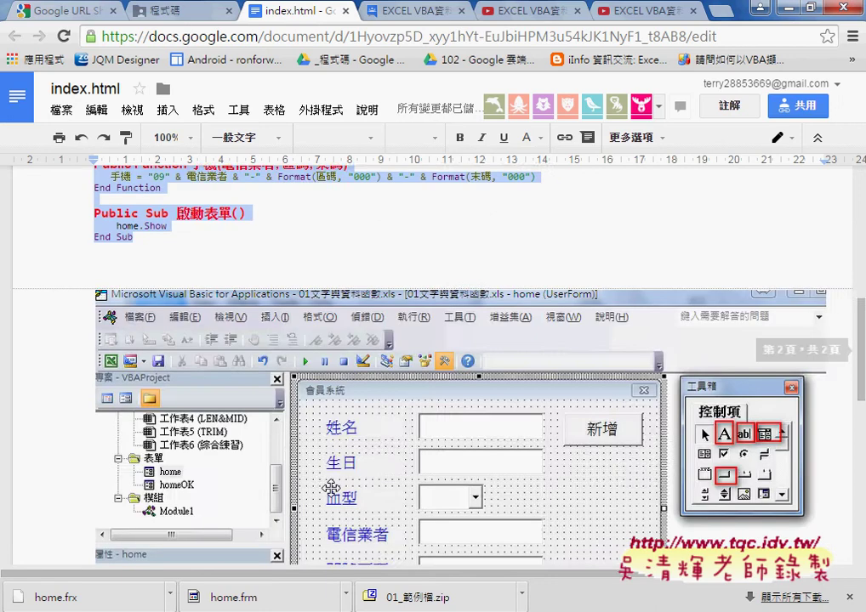
# Paste the '2.移動游標 and '3.清除資料 lines after the txt05.Text line in index.html.
pyautogui.scroll(-7, 333, 493)
pyautogui.scroll(2, 333, 489)
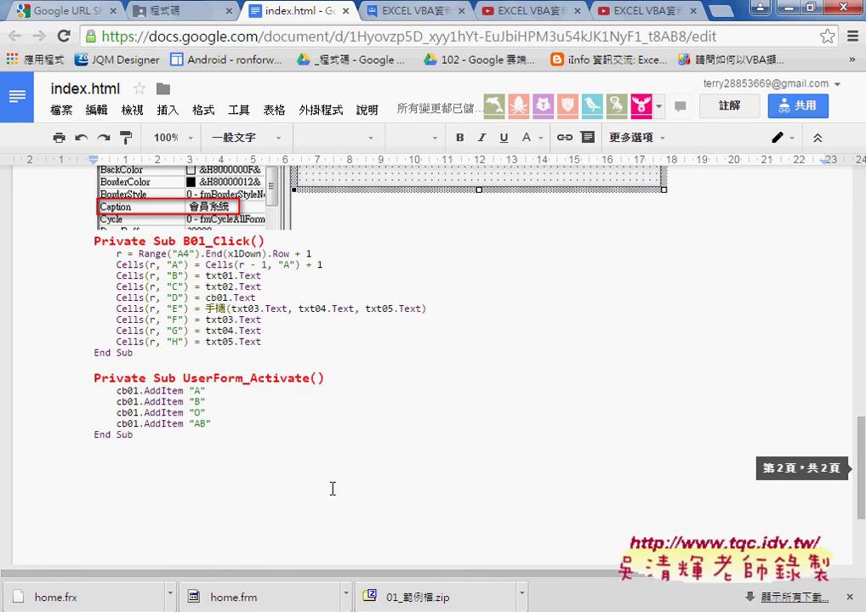
pyautogui.scroll(2, 332, 487)
pyautogui.click(278, 430)
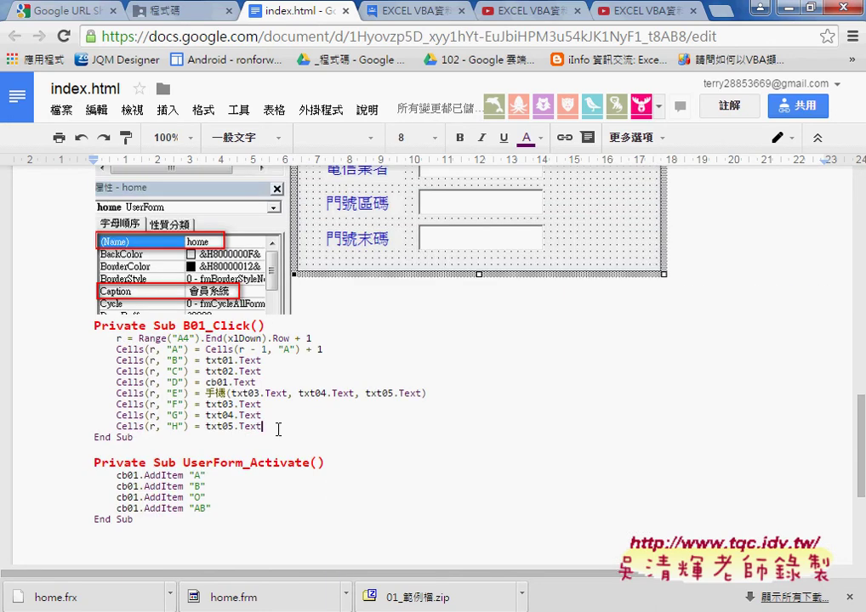
pyautogui.press('Return')
pyautogui.write('\'2.移動游標     Cells(r, "A").Select     \'3.清除資料     txt01.Text = ""     txt02.Text = ""     txt03.Text = ""     txt04.Text = ""     txt05.Text = ""     cb01.Text = ""')
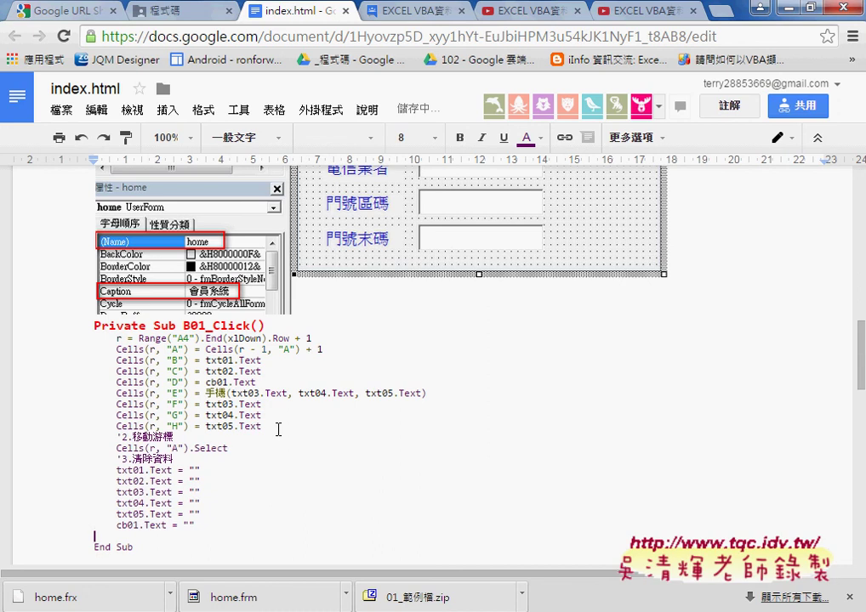
pyautogui.moveTo(227, 522); pyautogui.dragTo(136, 448)
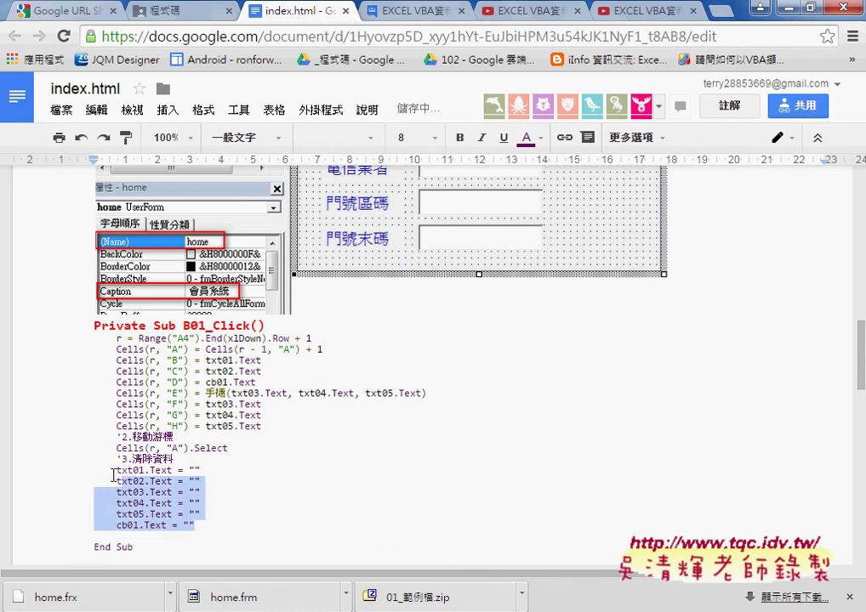